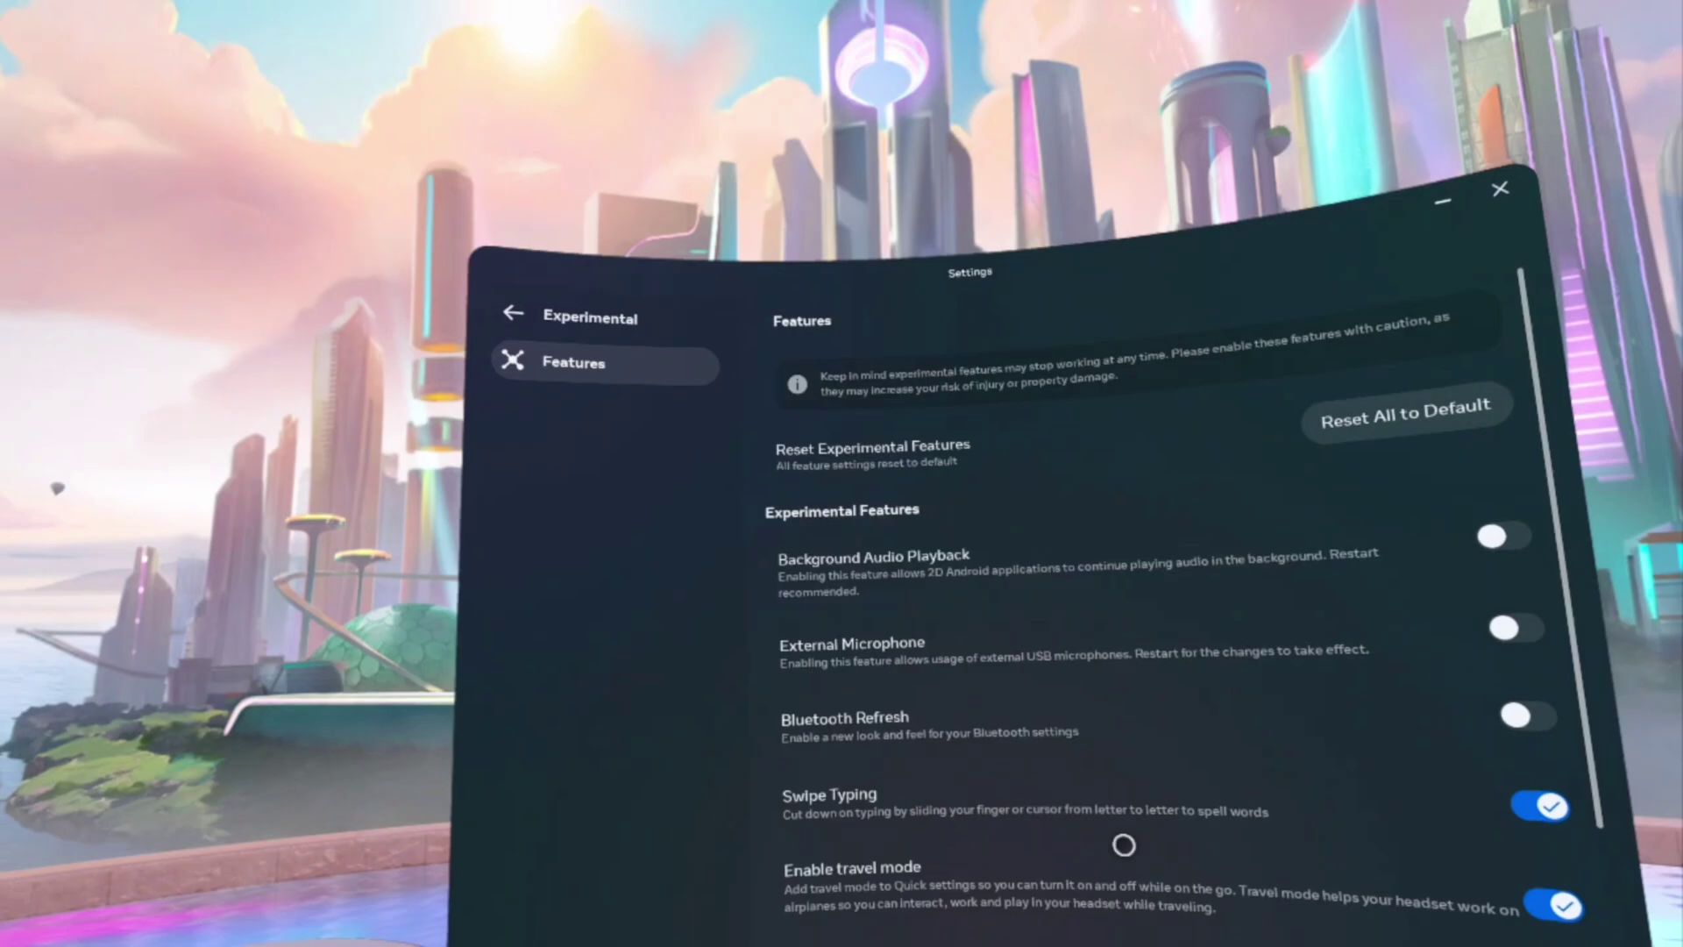
{"action": "scroll", "coordinate": [859, 493], "scroll_direction": "down", "scroll_amount": 3}
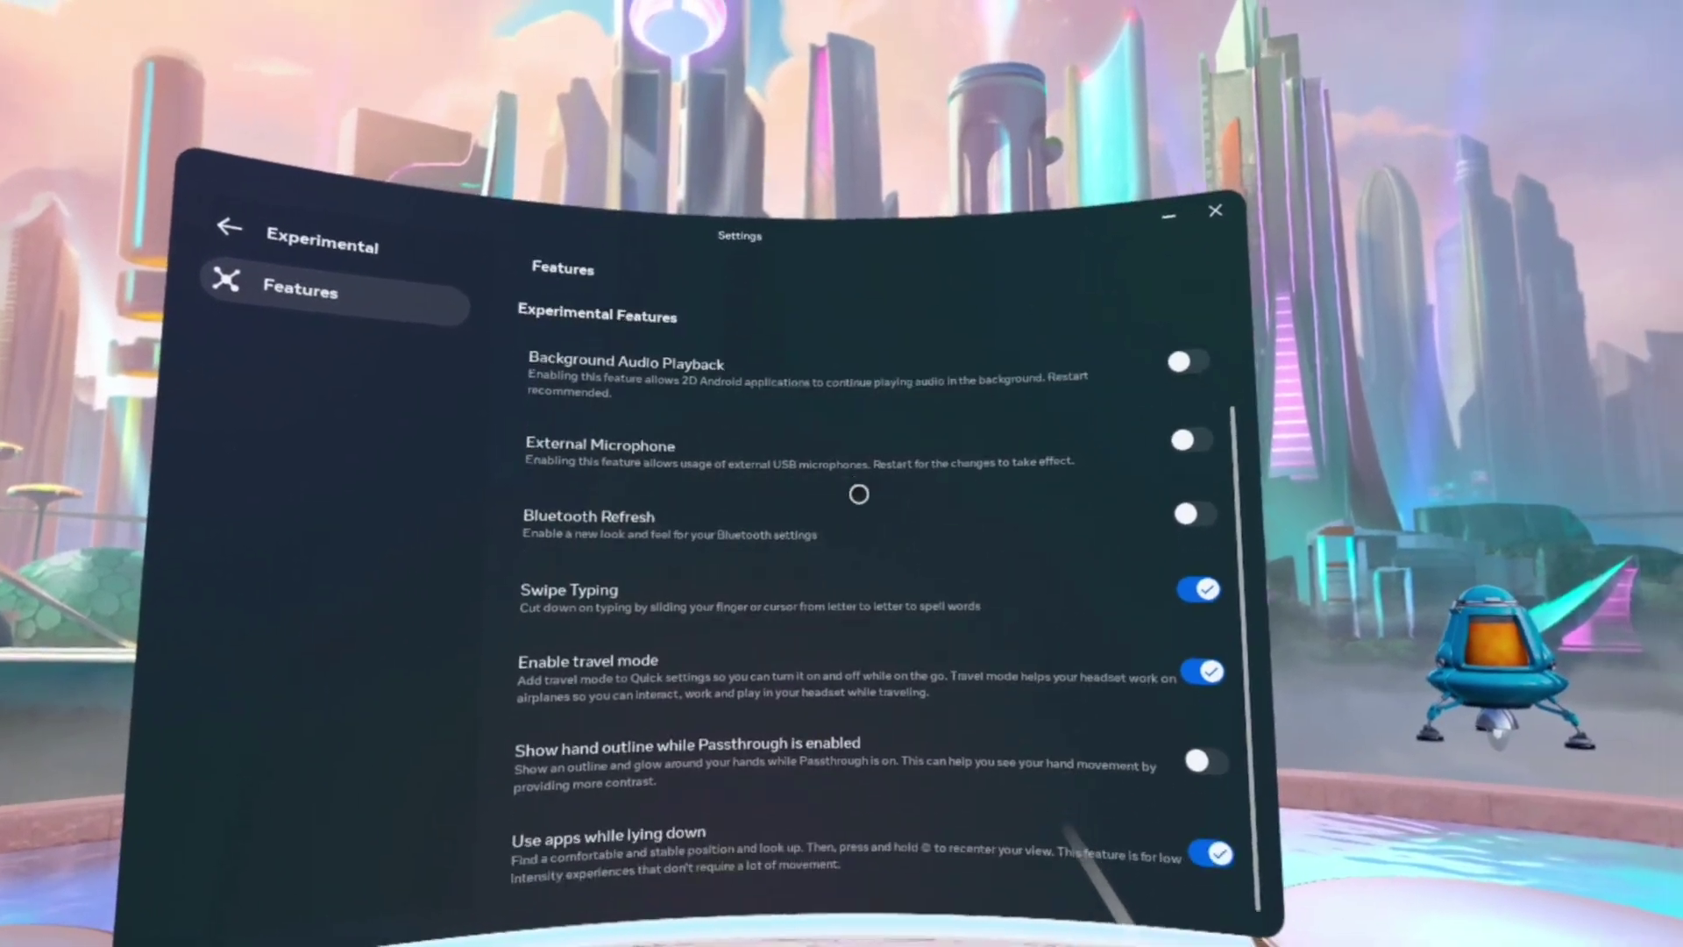
{"action": "scroll", "coordinate": [859, 493], "scroll_direction": "up", "scroll_amount": 2}
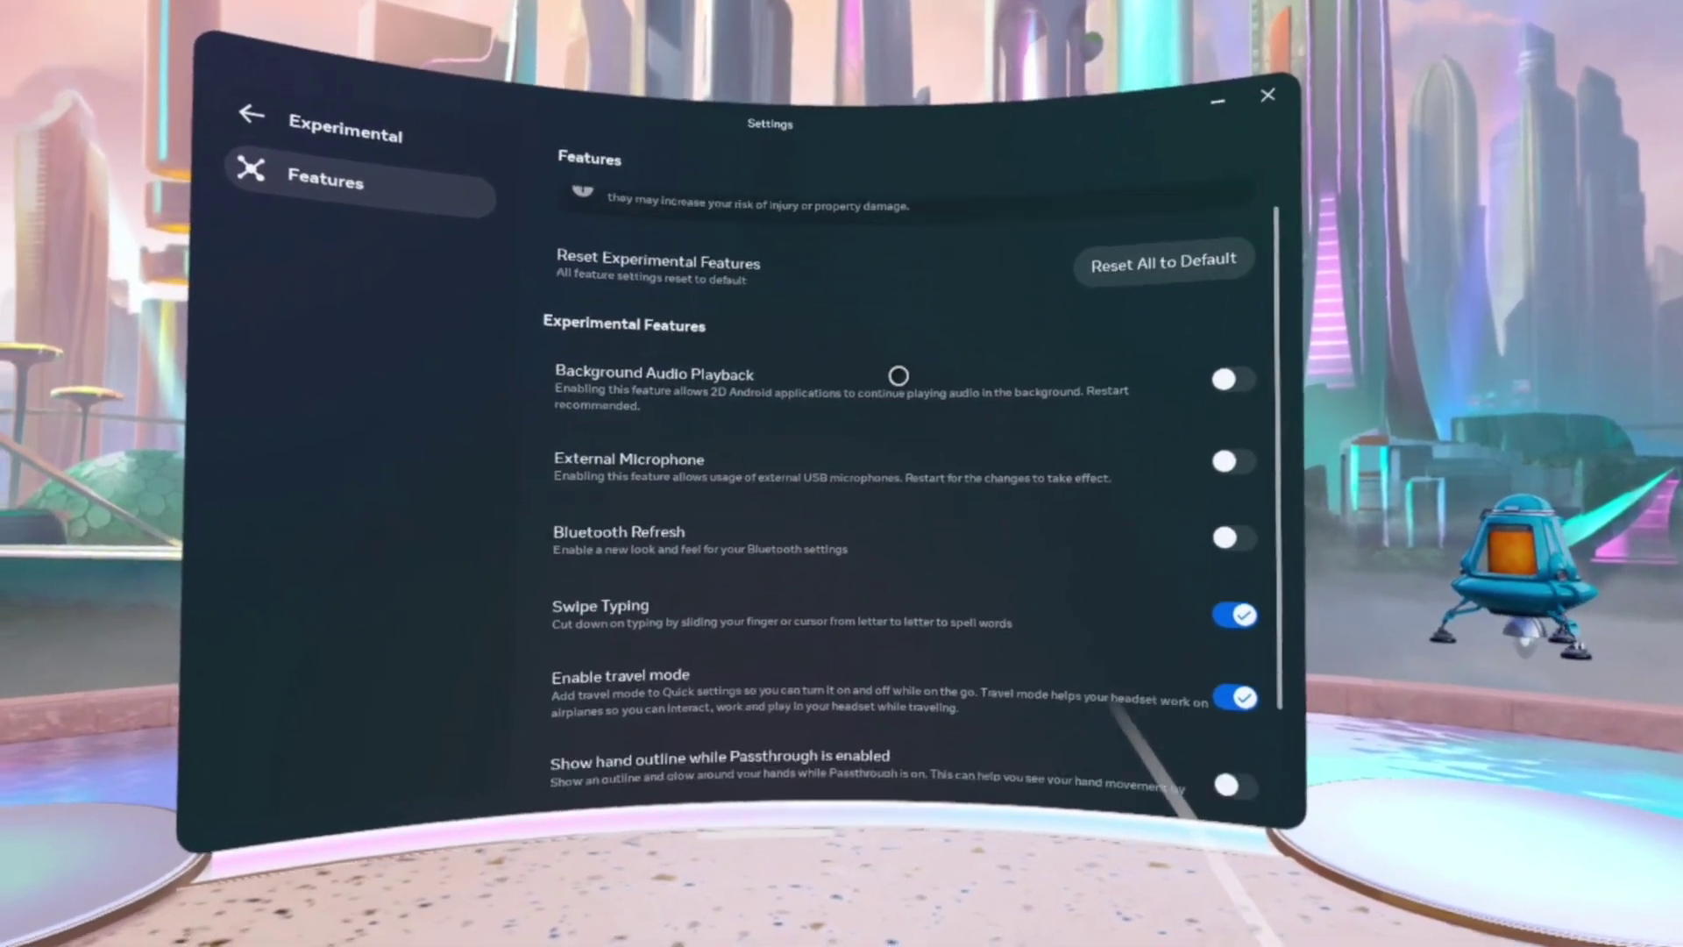
{"action": "scroll", "coordinate": [899, 377], "scroll_direction": "down", "scroll_amount": 3}
{"action": "scroll", "coordinate": [1003, 399], "scroll_direction": "up", "scroll_amount": 3}
{"action": "scroll", "coordinate": [1038, 417], "scroll_direction": "down", "scroll_amount": 3}
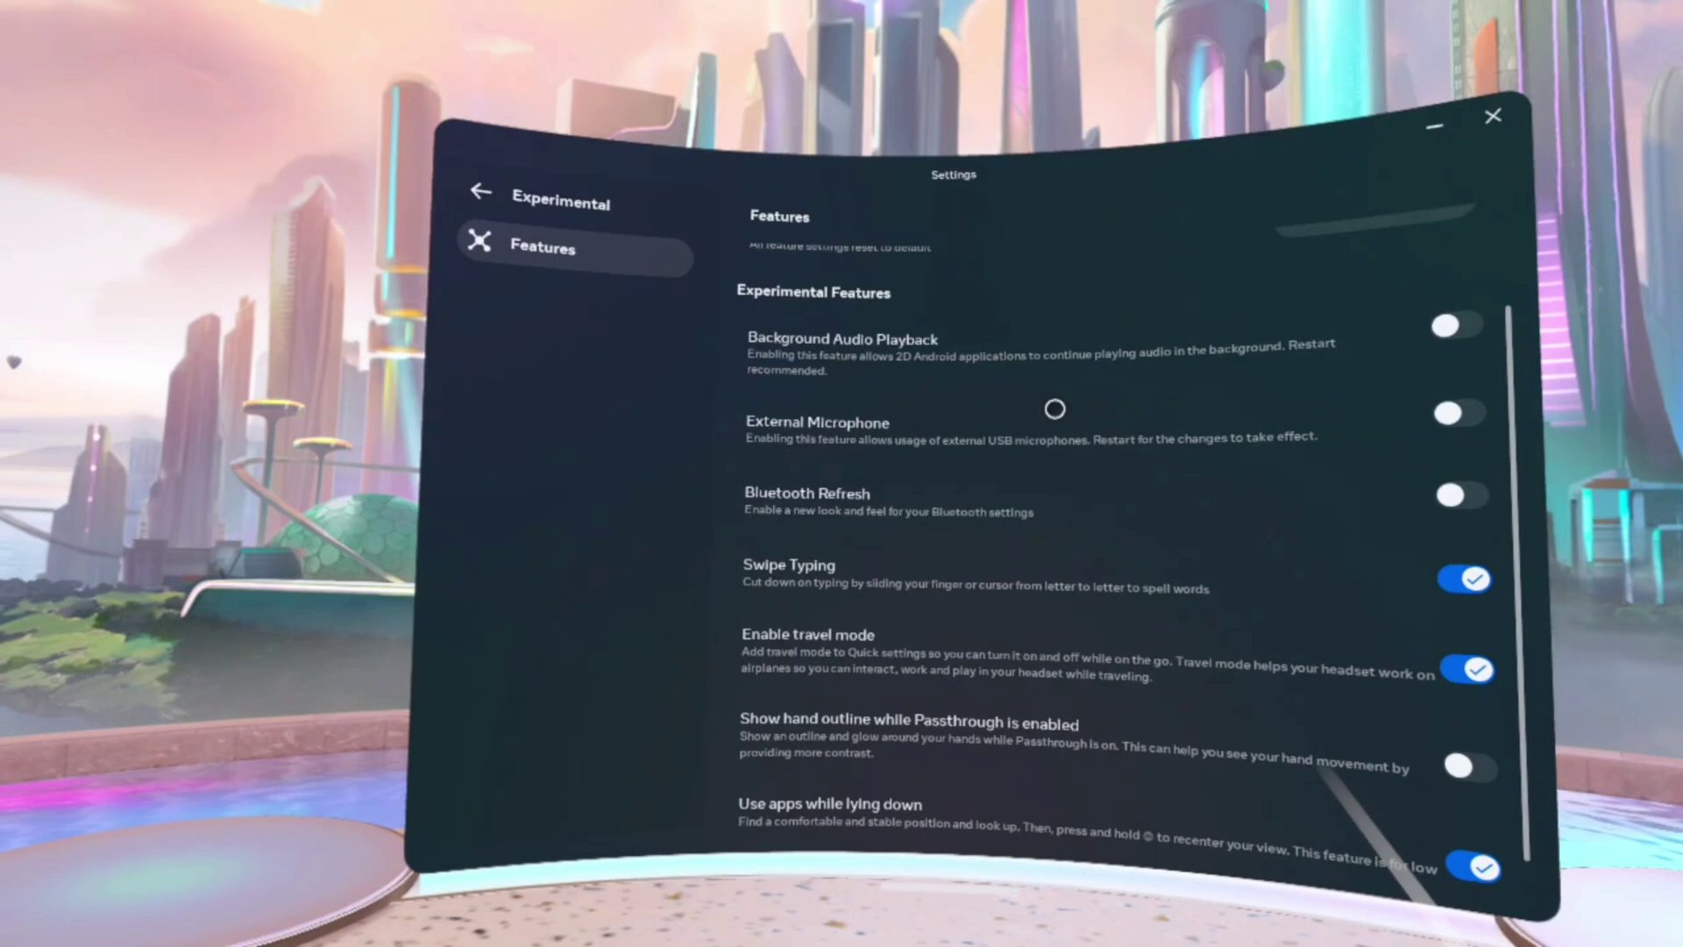
{"action": "scroll", "coordinate": [1054, 408], "scroll_direction": "up", "scroll_amount": 2}
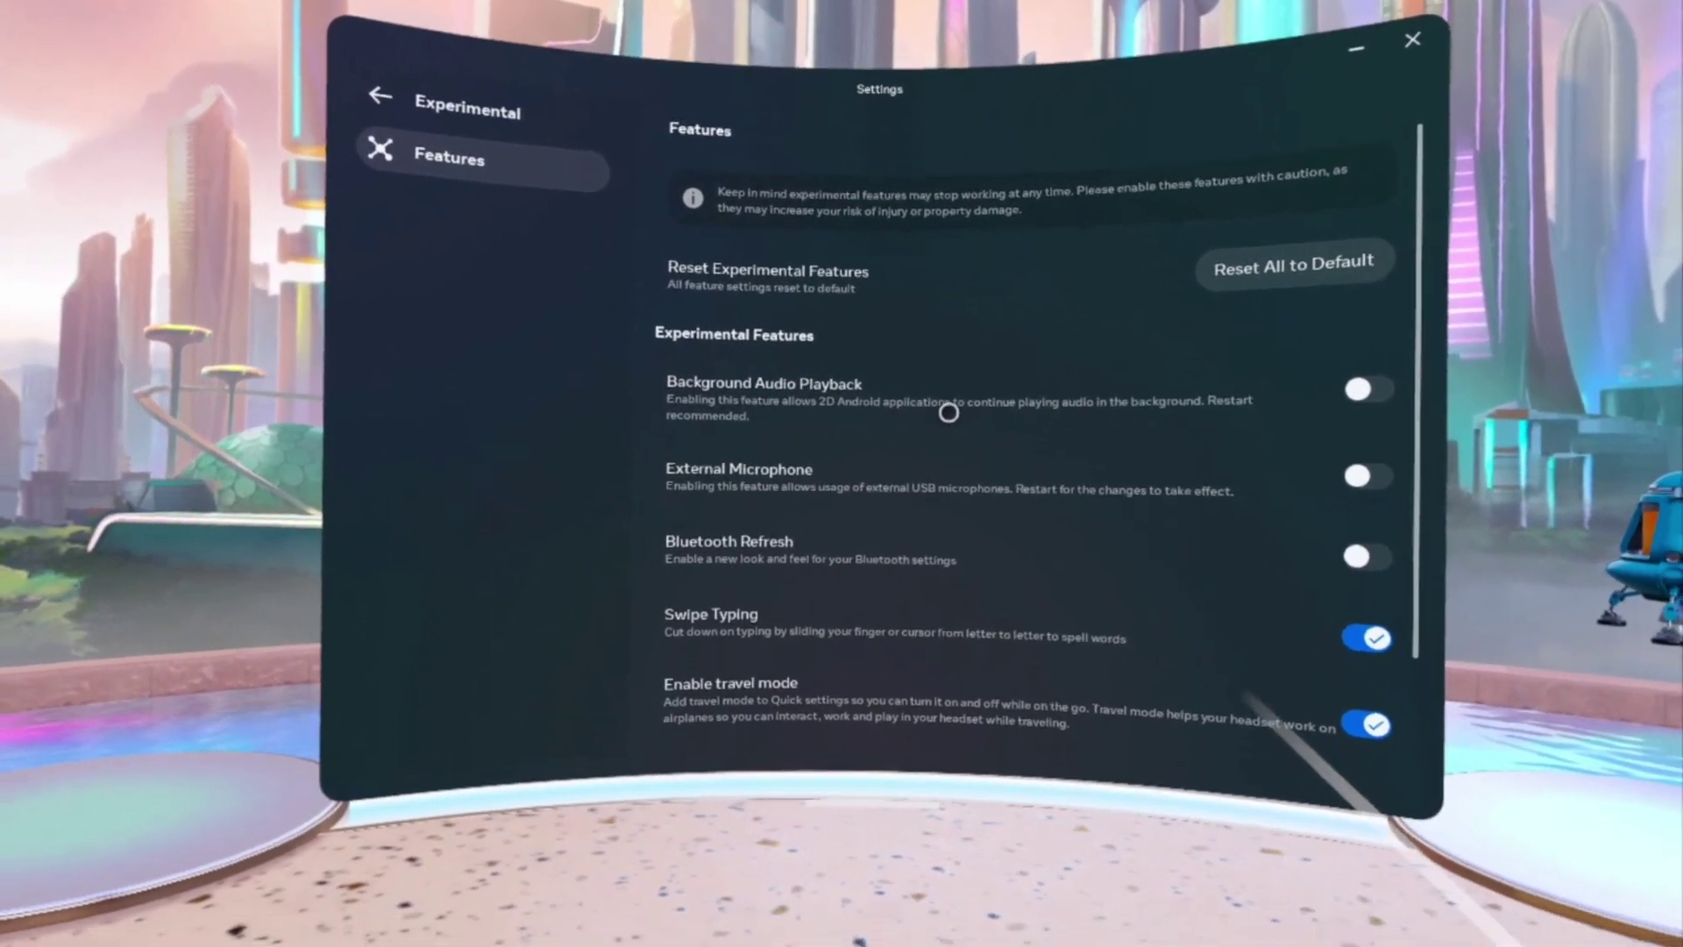
{"action": "scroll", "coordinate": [949, 412], "scroll_direction": "down", "scroll_amount": 3}
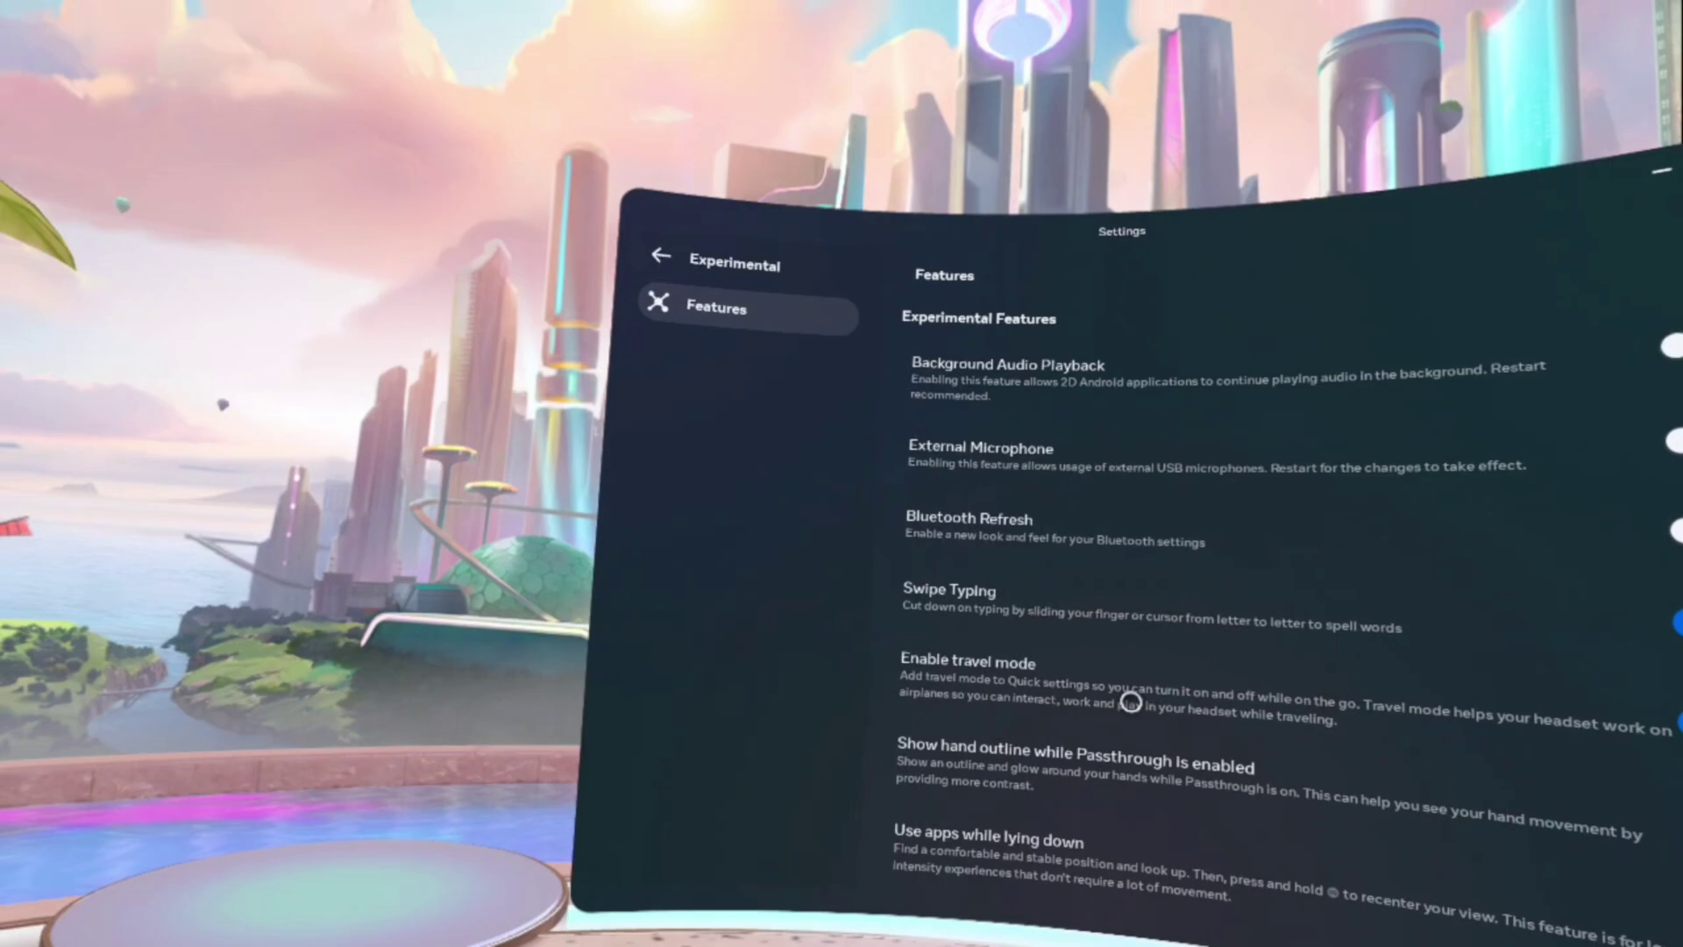
{"action": "scroll", "coordinate": [1087, 680], "scroll_direction": "up", "scroll_amount": 2}
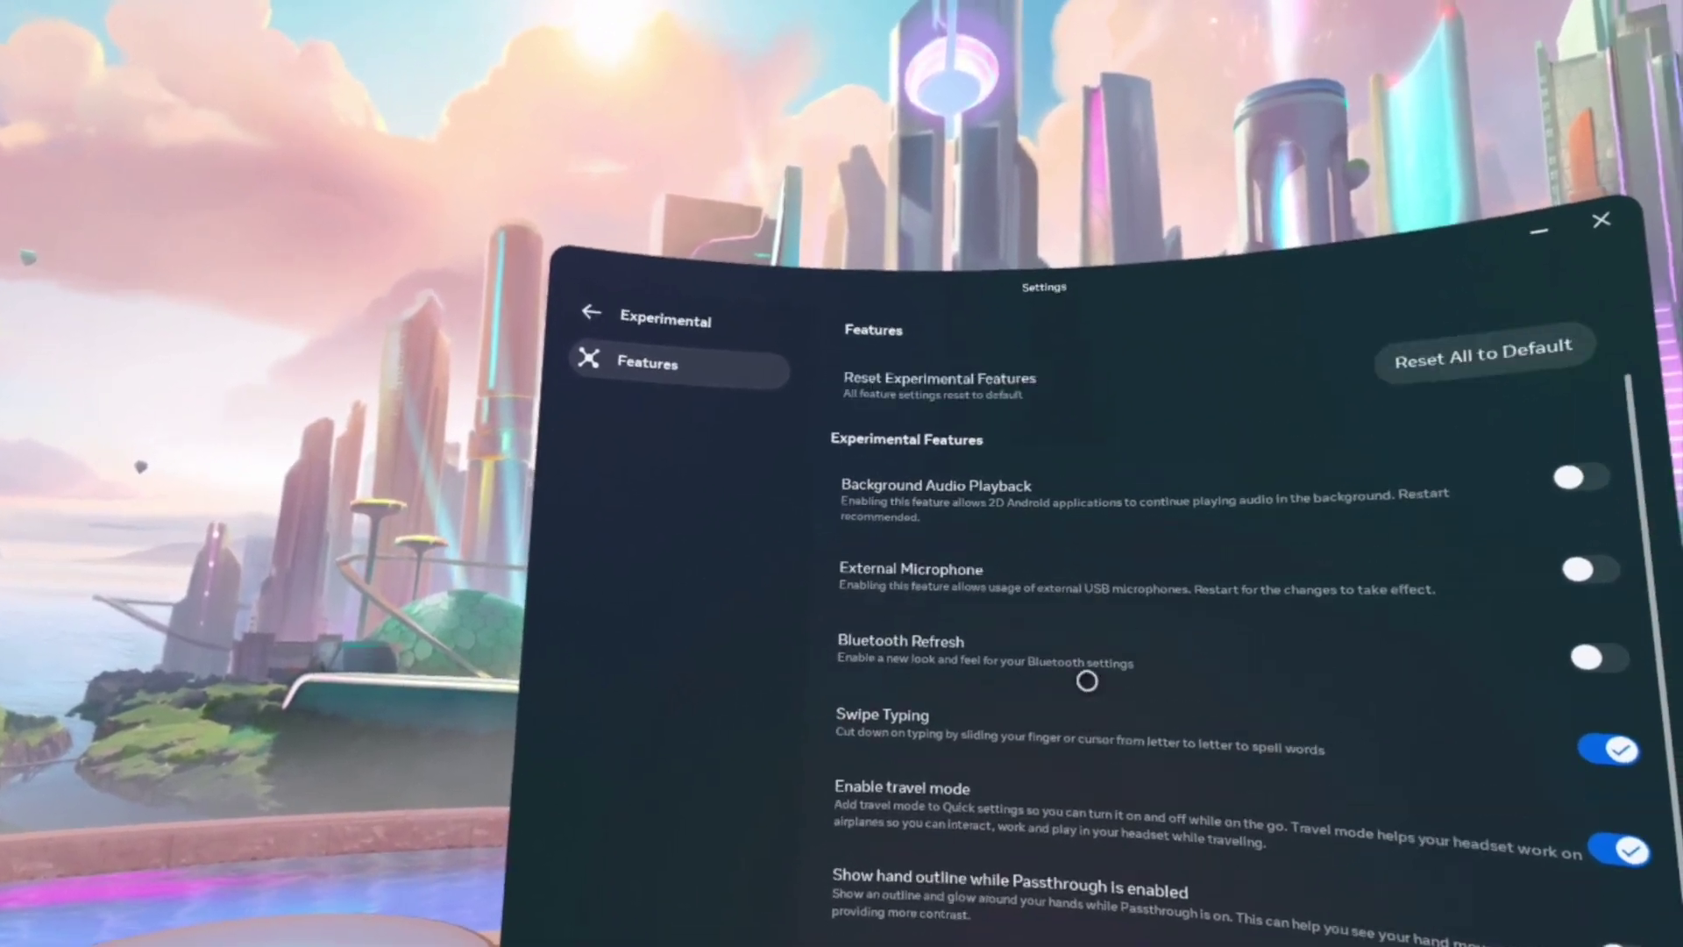
{"action": "scroll", "coordinate": [1086, 680], "scroll_direction": "up", "scroll_amount": 1}
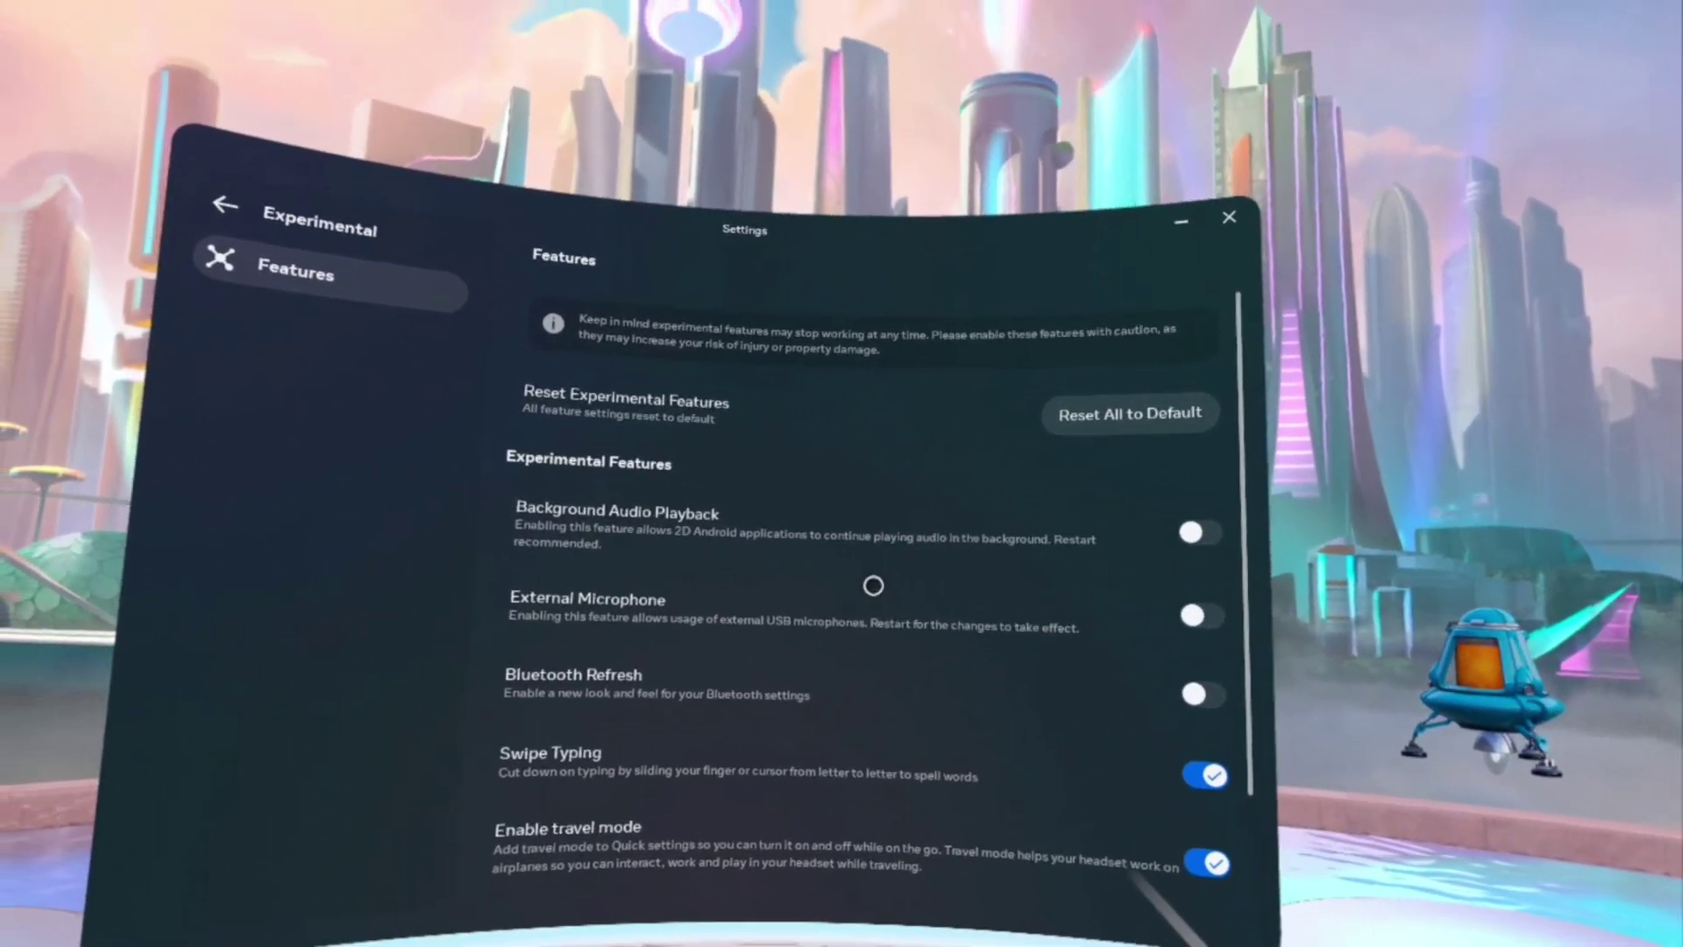
{"action": "scroll", "coordinate": [1007, 619], "scroll_direction": "down", "scroll_amount": 3}
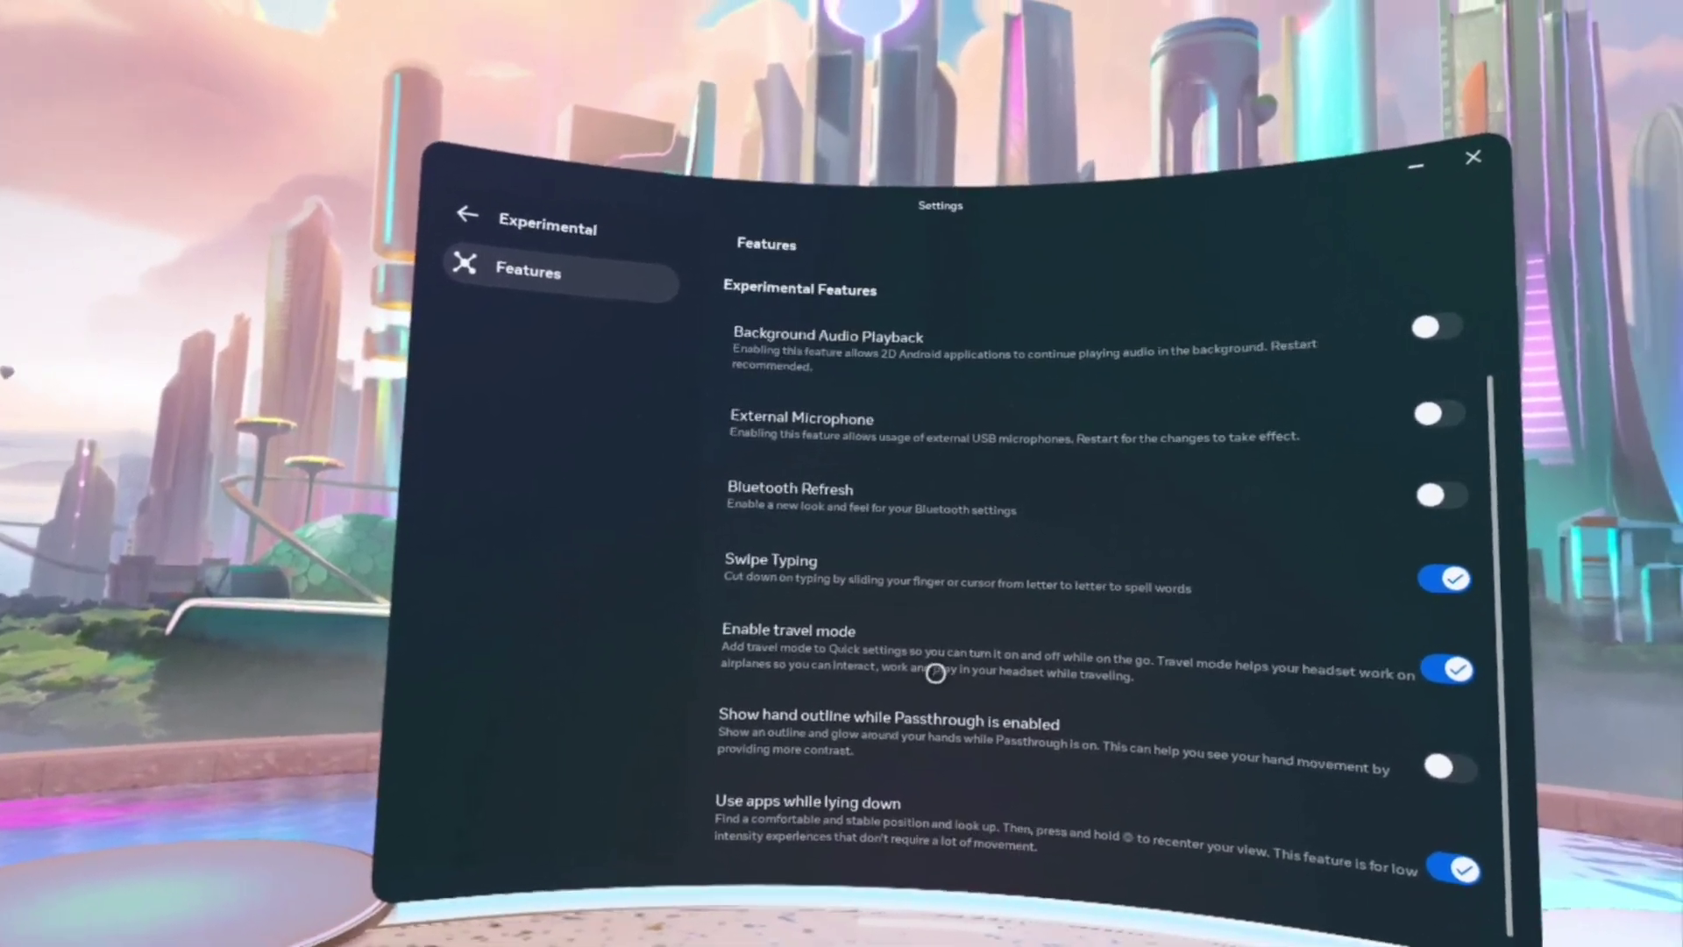
{"action": "scroll", "coordinate": [942, 568], "scroll_direction": "up", "scroll_amount": 3}
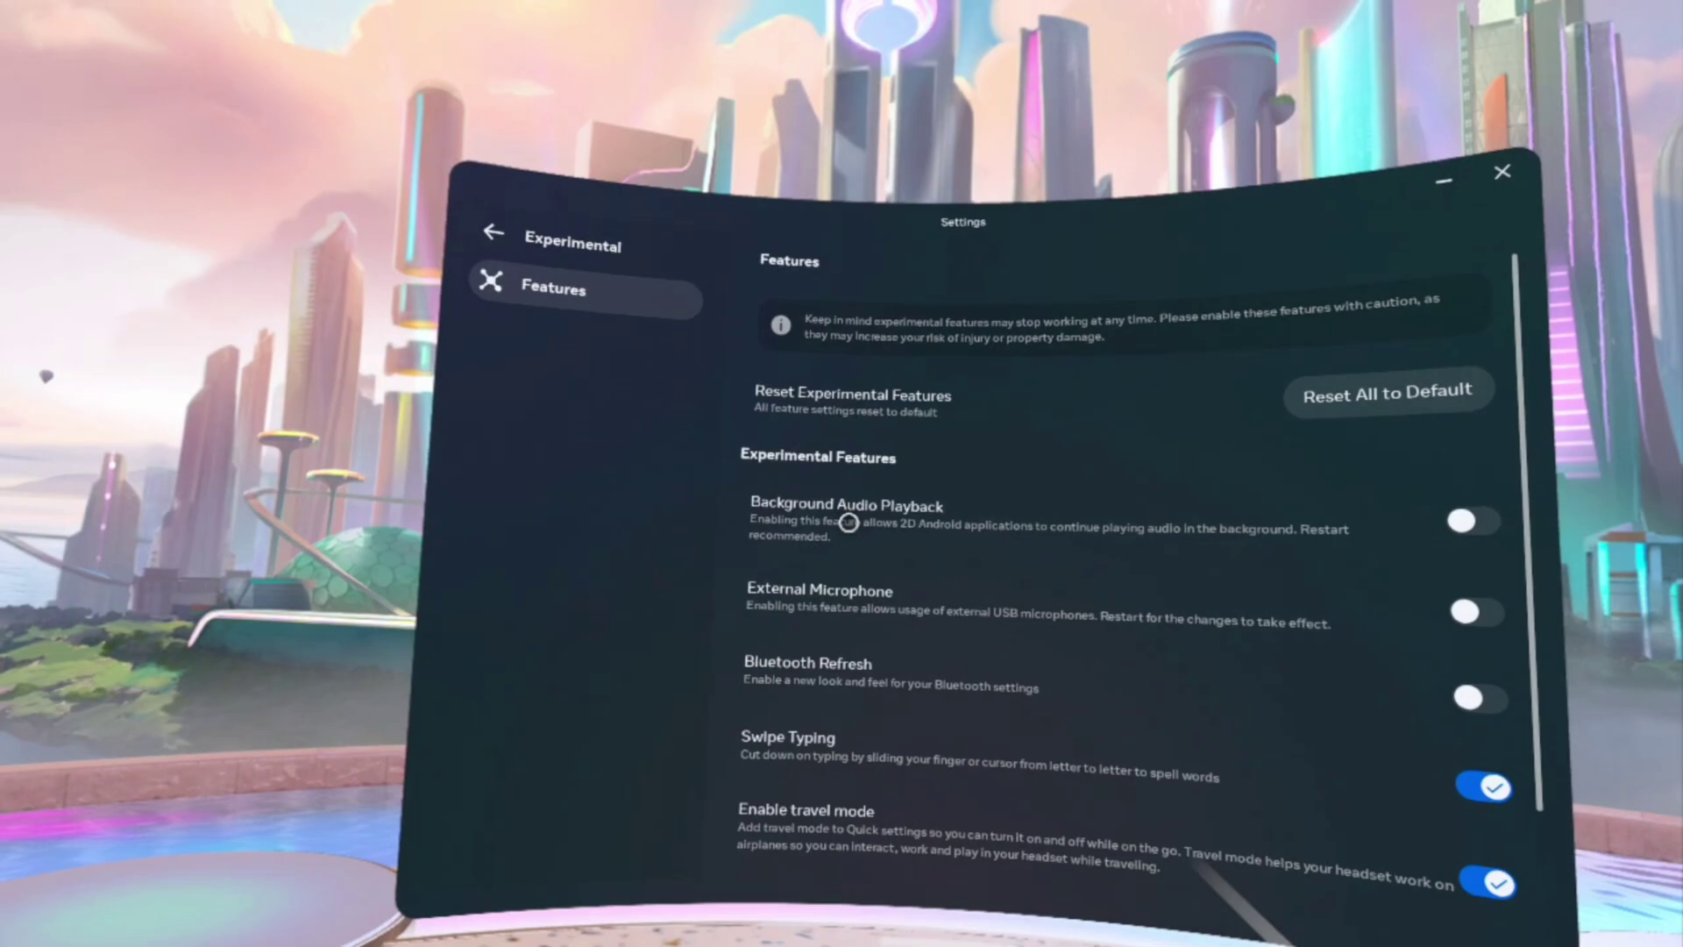
{"action": "scroll", "coordinate": [803, 505], "scroll_direction": "down", "scroll_amount": 3}
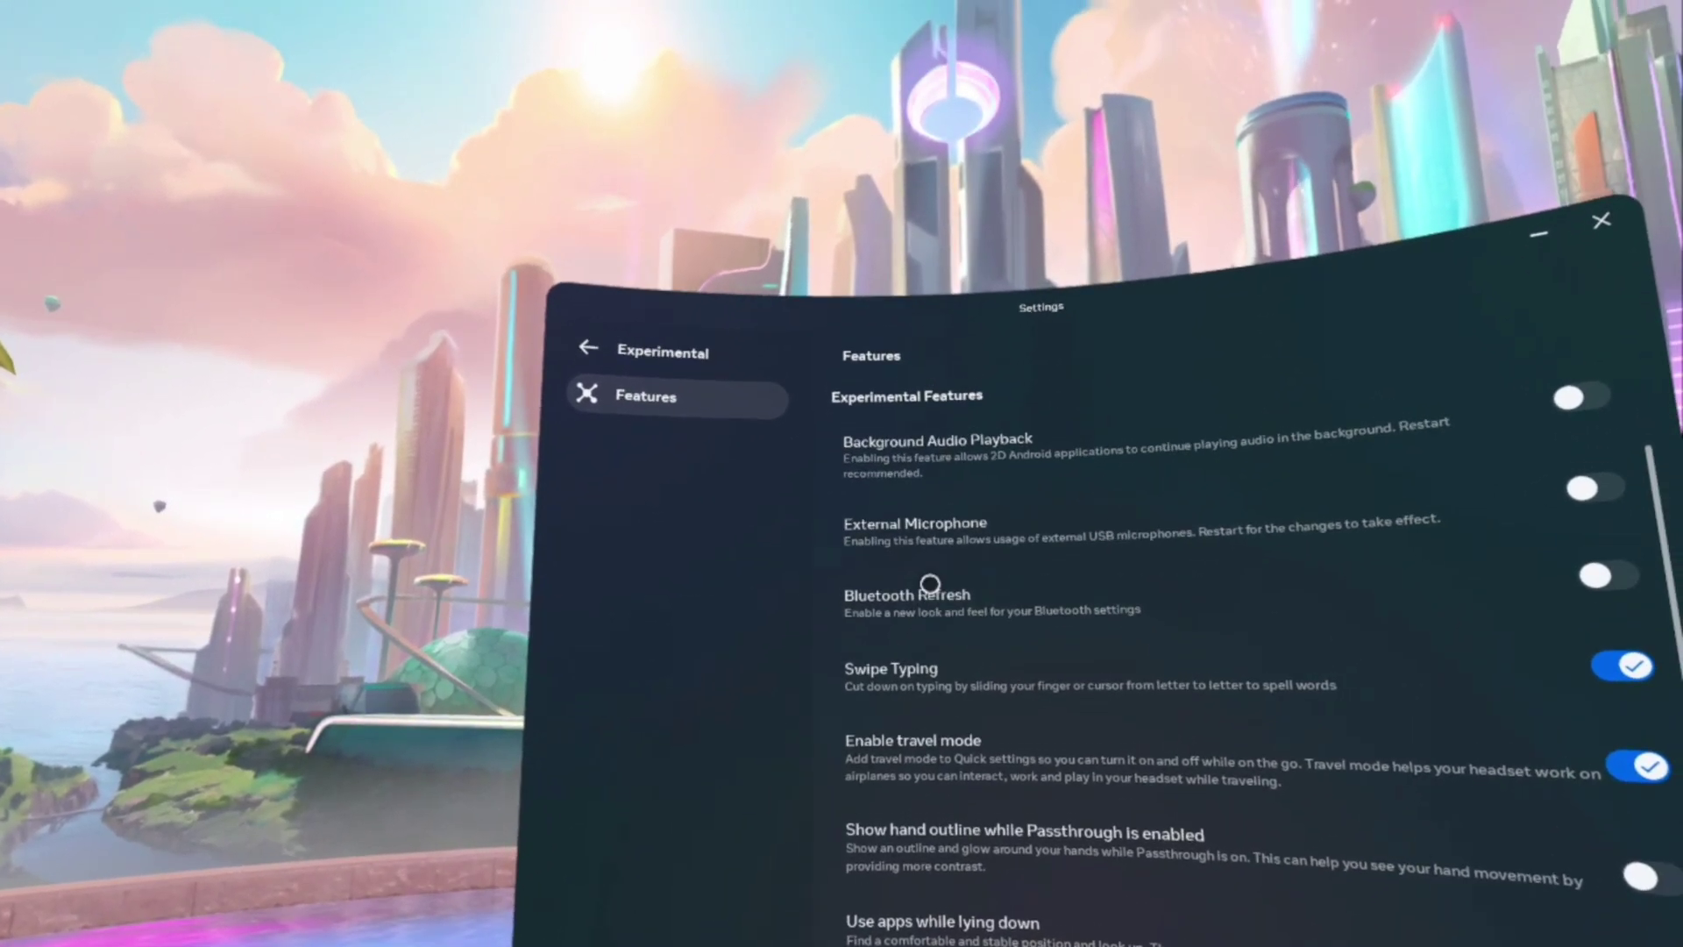
{"action": "scroll", "coordinate": [920, 591], "scroll_direction": "up", "scroll_amount": 3}
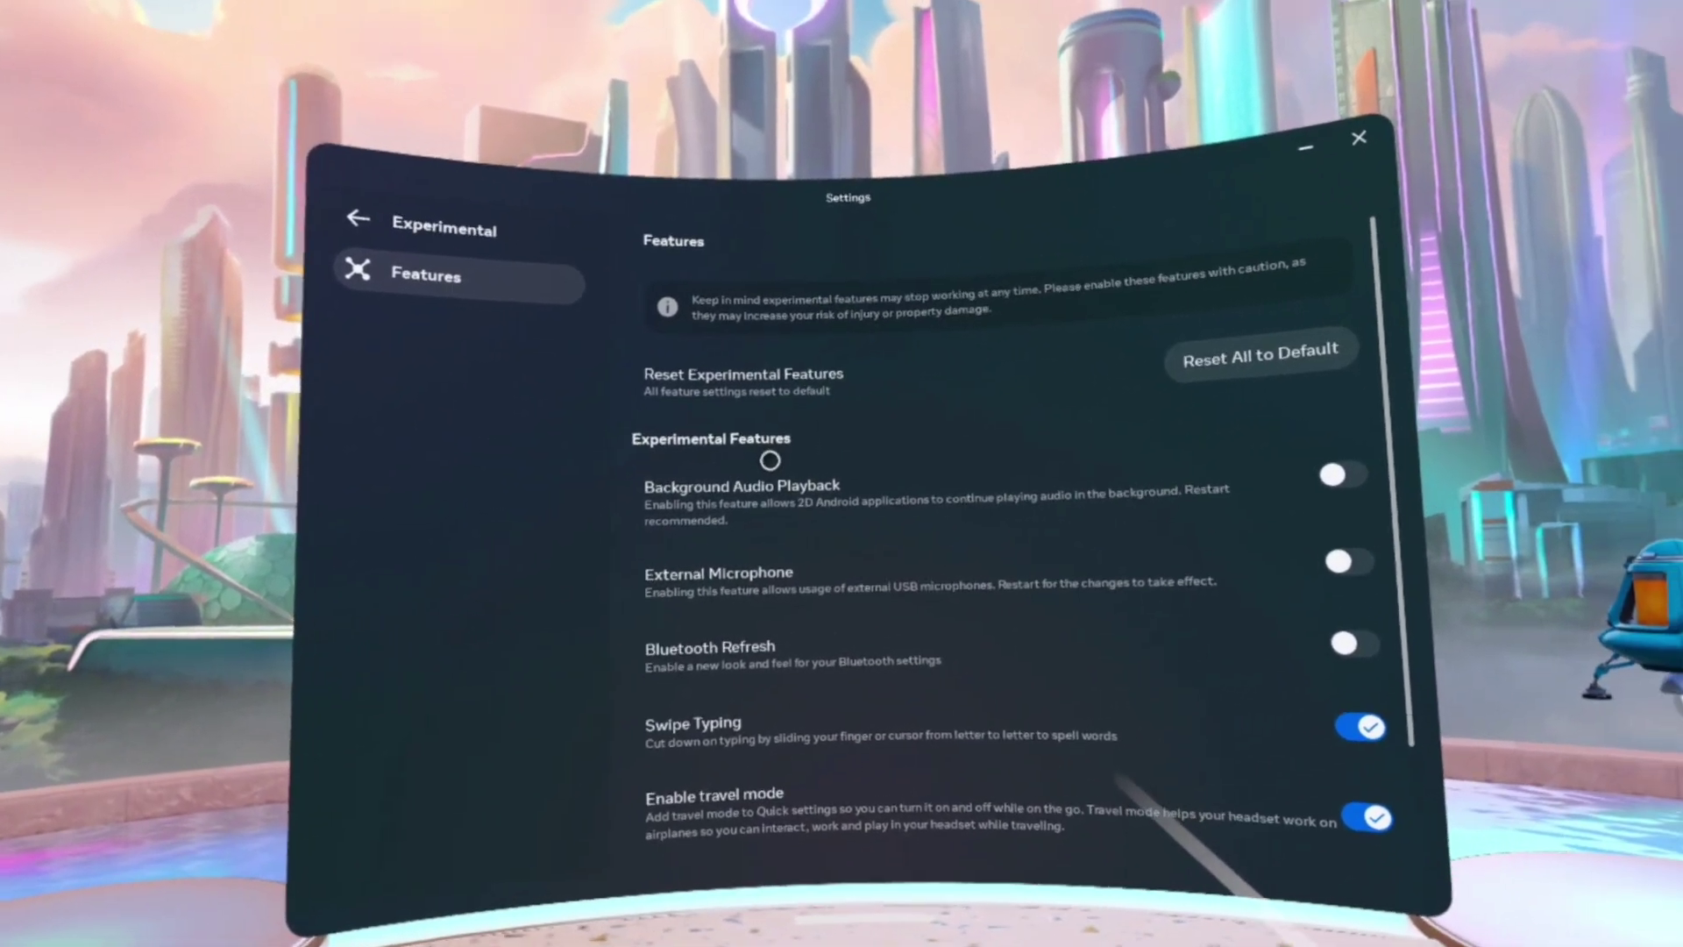
{"action": "scroll", "coordinate": [883, 525], "scroll_direction": "down", "scroll_amount": 3}
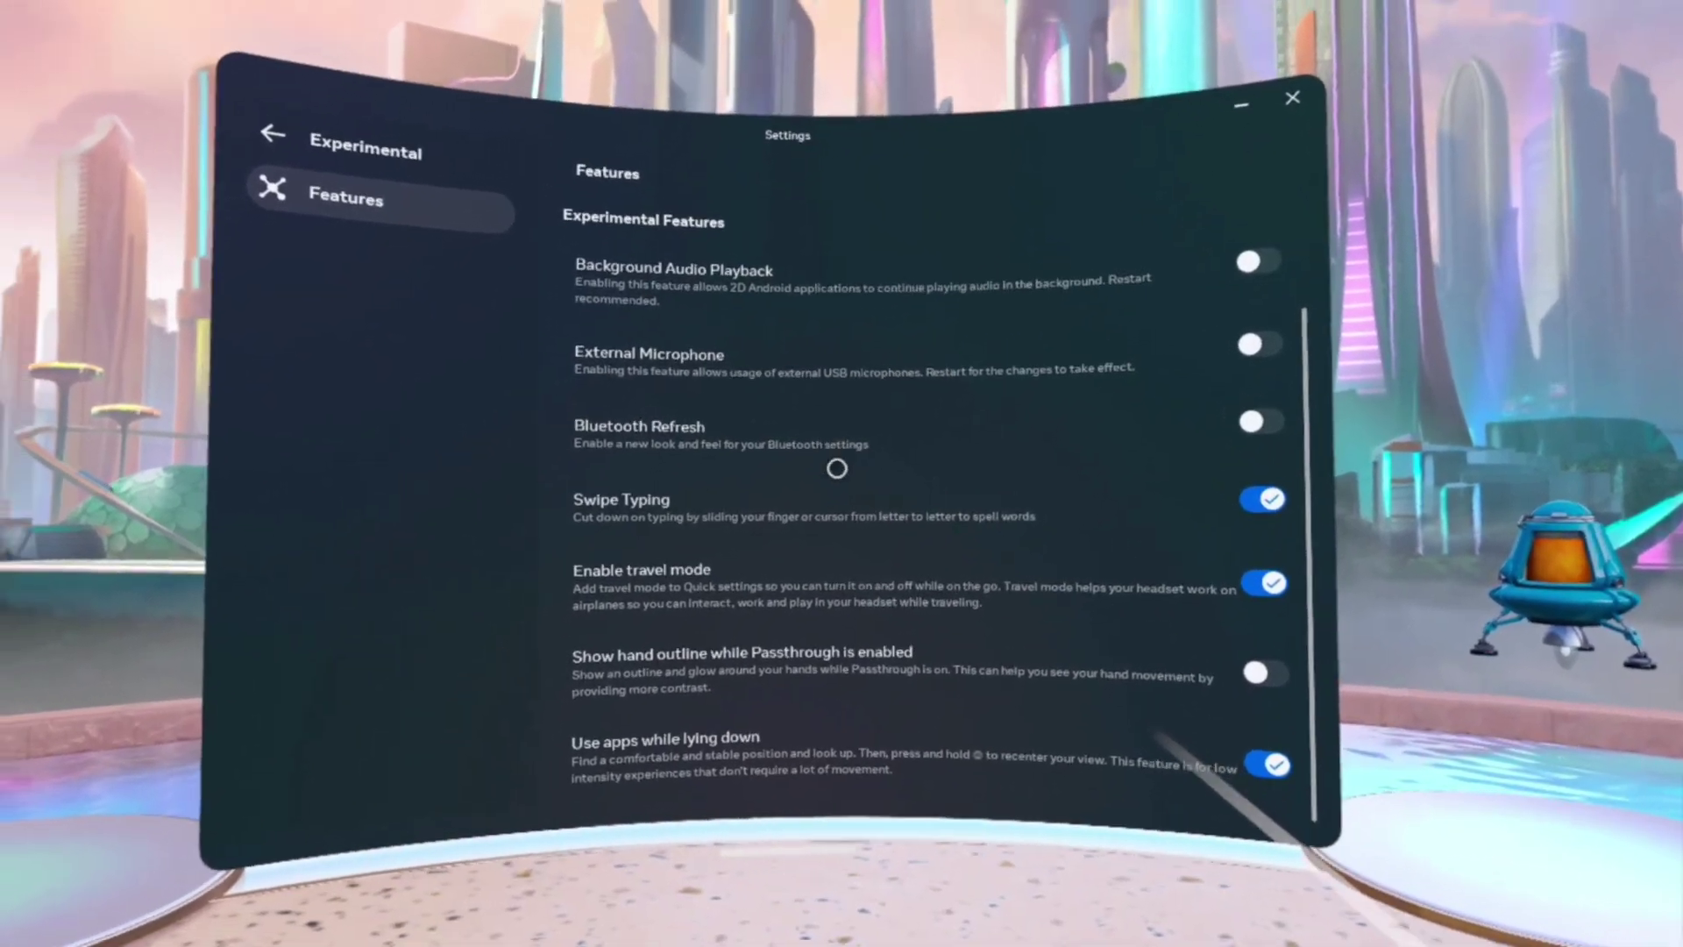
{"action": "scroll", "coordinate": [980, 521], "scroll_direction": "up", "scroll_amount": 2}
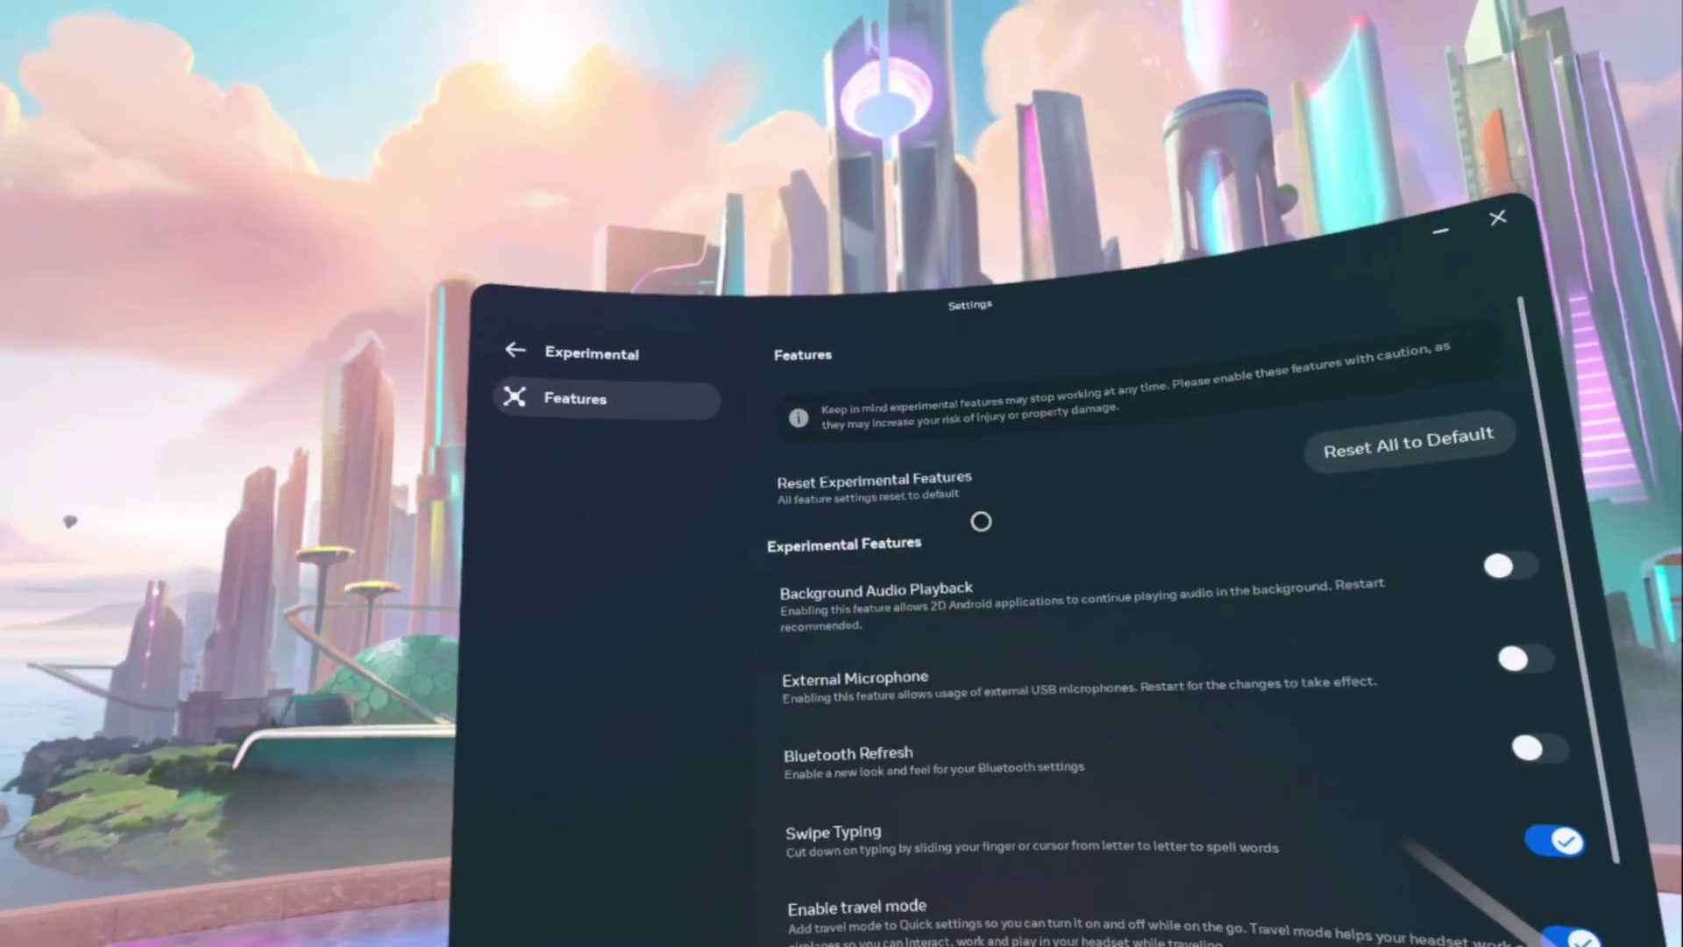